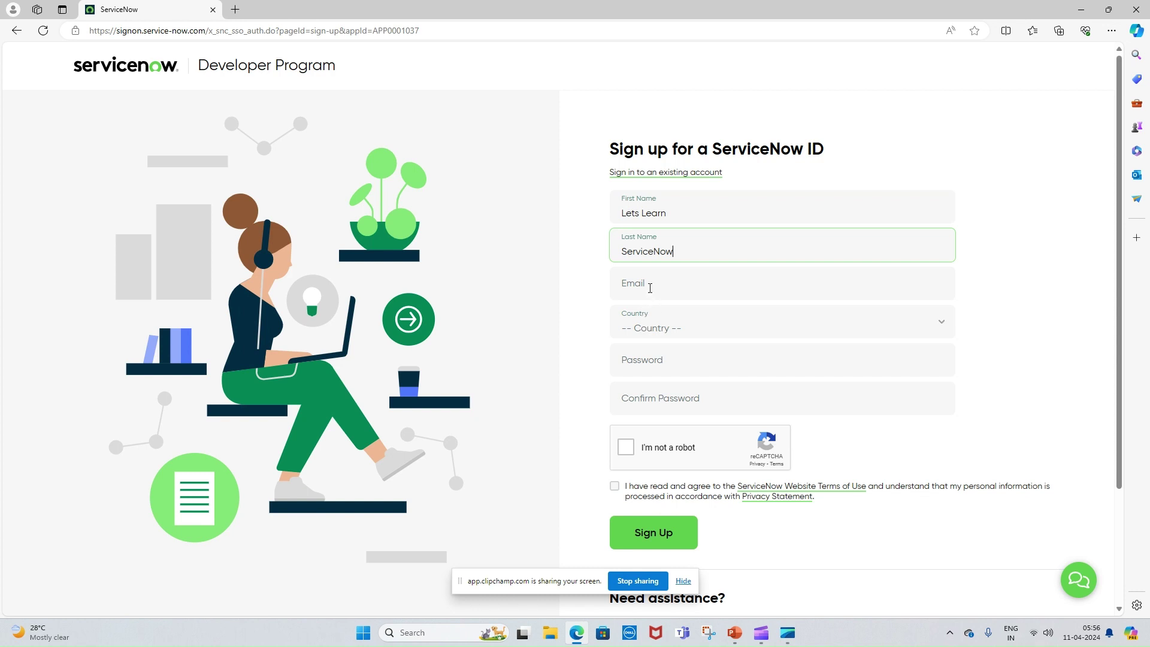
- Enter the email address and choose IN - India as the country
{"action": "left_click", "coordinate": [650, 286]}
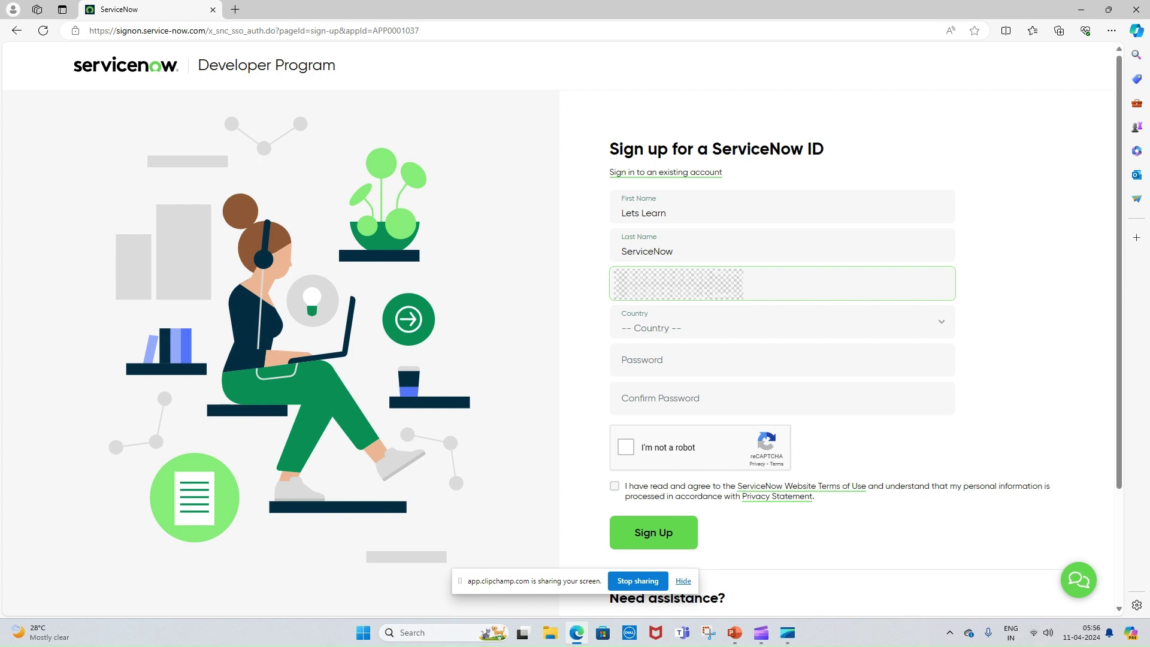
{"action": "left_click", "coordinate": [682, 338]}
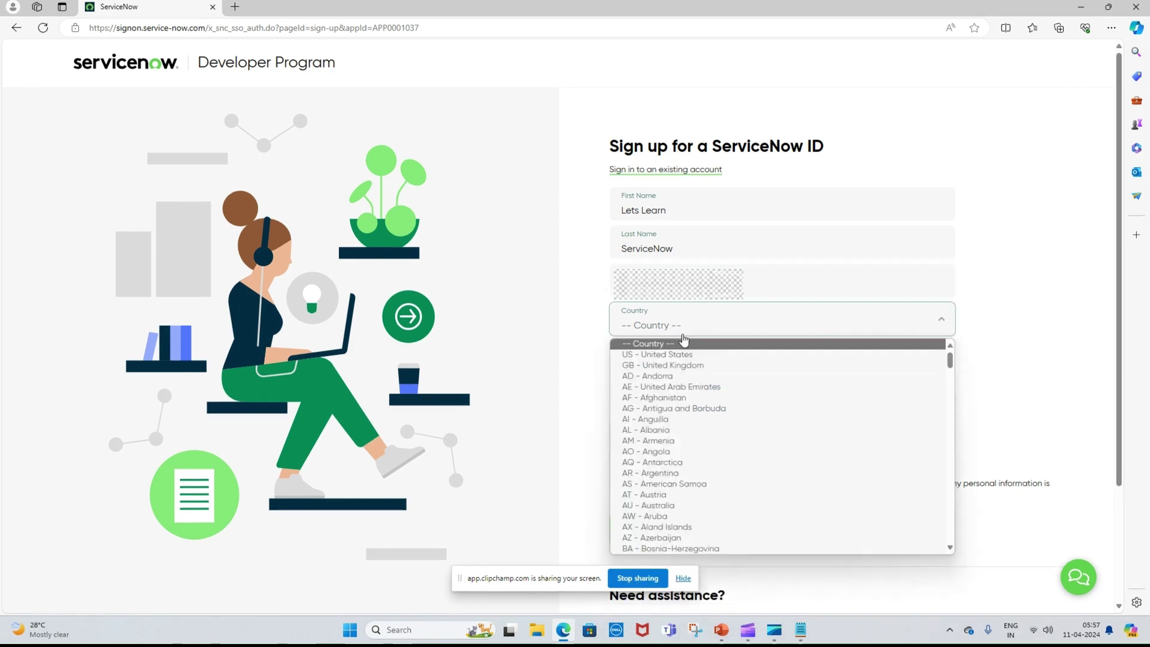
{"action": "type", "text": "in"}
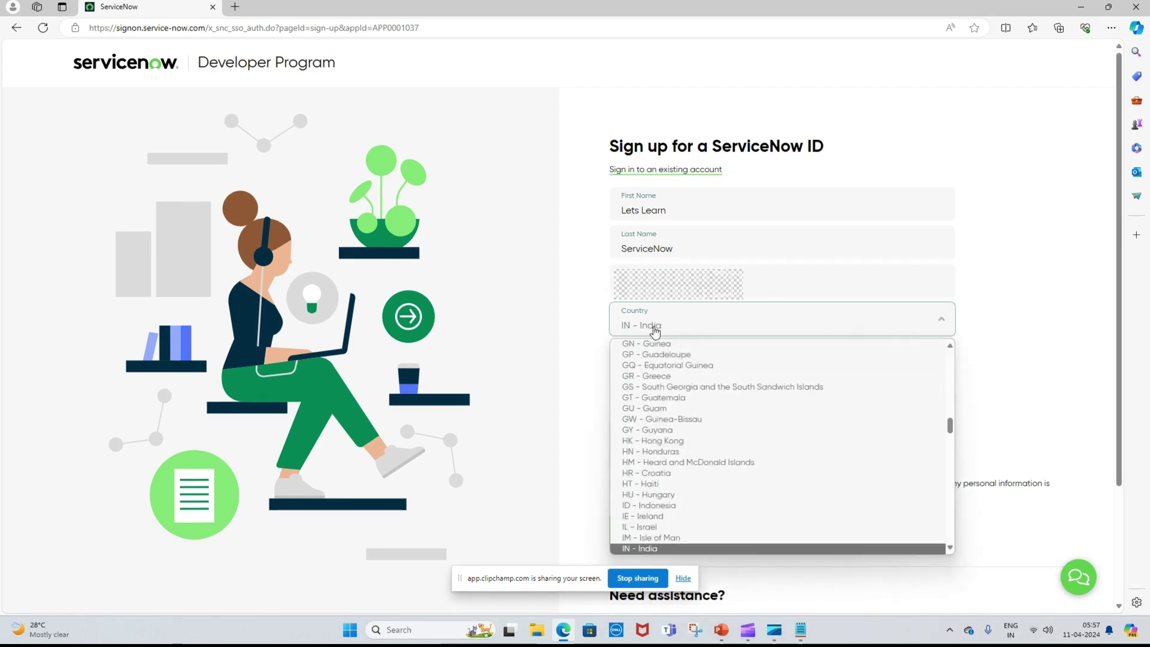
{"action": "left_click", "coordinate": [659, 323]}
- Type the account password and fill in the confirm-password field
{"action": "left_click", "coordinate": [661, 358]}
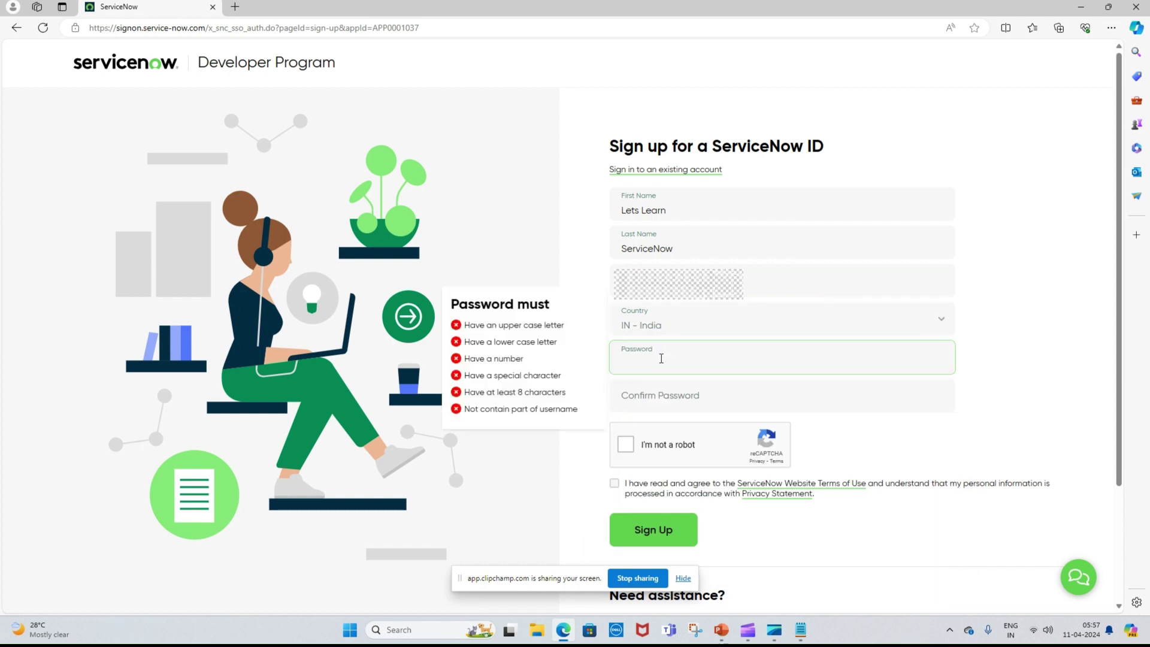
{"action": "type", "text": "abc12345"}
{"action": "key", "text": "ctrl+a"}
{"action": "type", "text": "Abcd123456"}
{"action": "key", "text": "Tab"}
{"action": "type", "text": "Abcd12345"}
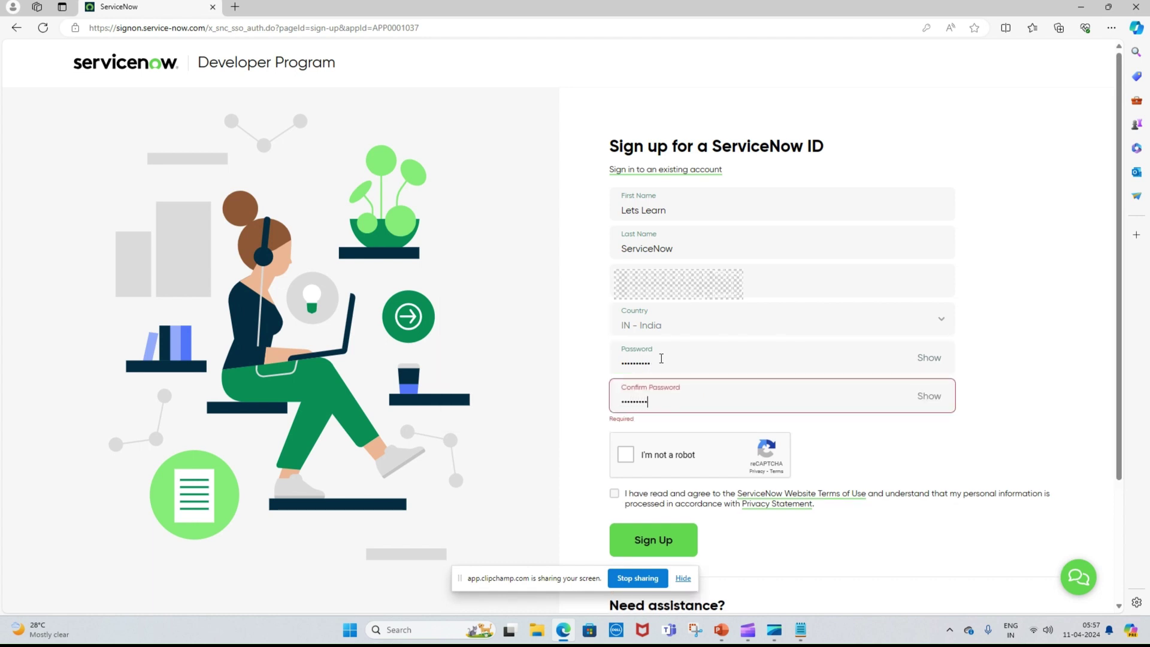
- Tick reCAPTCHA and the terms of use agreement, then submit the sign-up form
{"action": "left_click", "coordinate": [631, 454]}
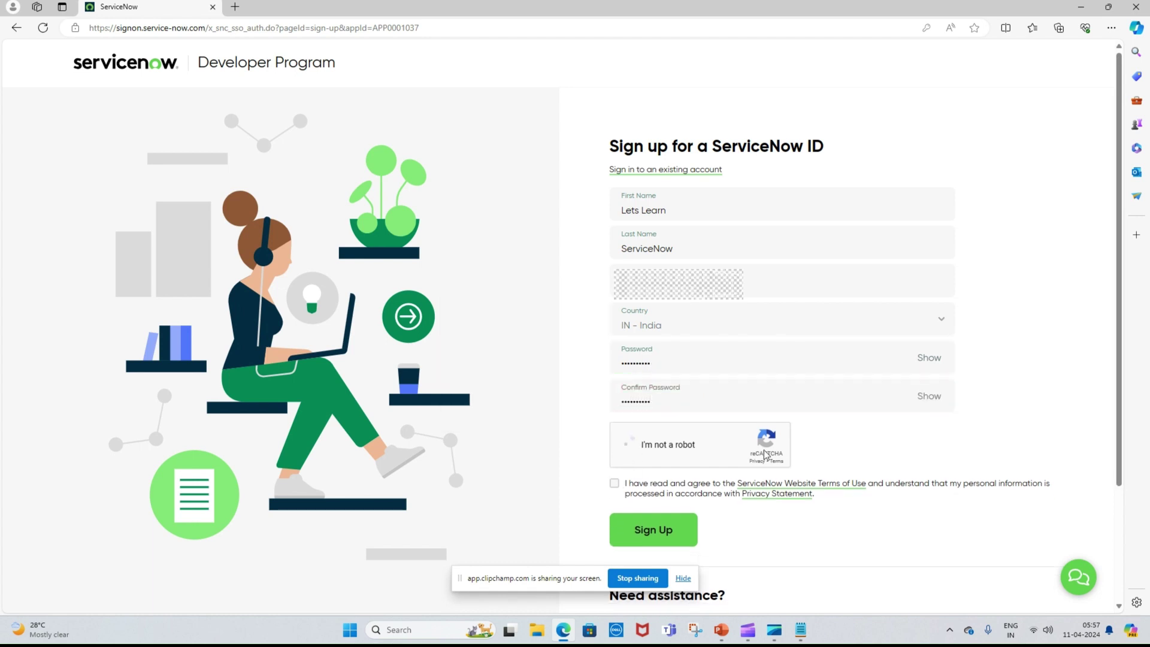
{"action": "left_click", "coordinate": [614, 484]}
{"action": "scroll", "coordinate": [915, 444], "scroll_direction": "down", "scroll_amount": 1}
{"action": "left_click", "coordinate": [668, 448]}
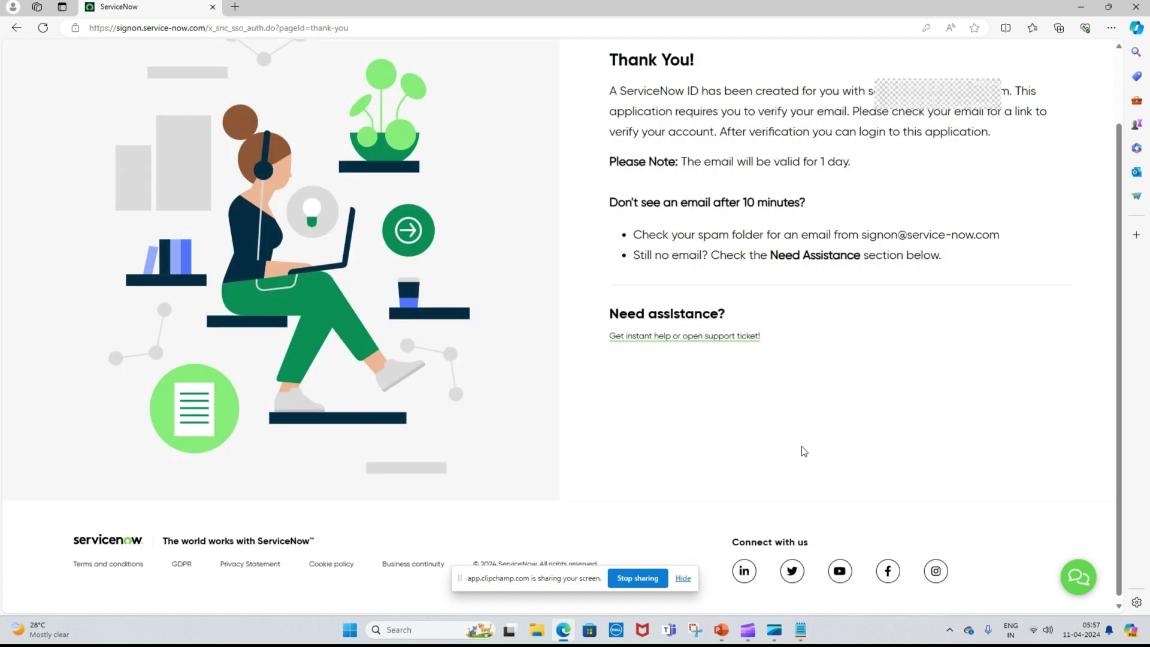
- Check the registered email in the verification message, close Gmail, and return to the Developers site
{"action": "scroll", "coordinate": [801, 446], "scroll_direction": "up", "scroll_amount": 1}
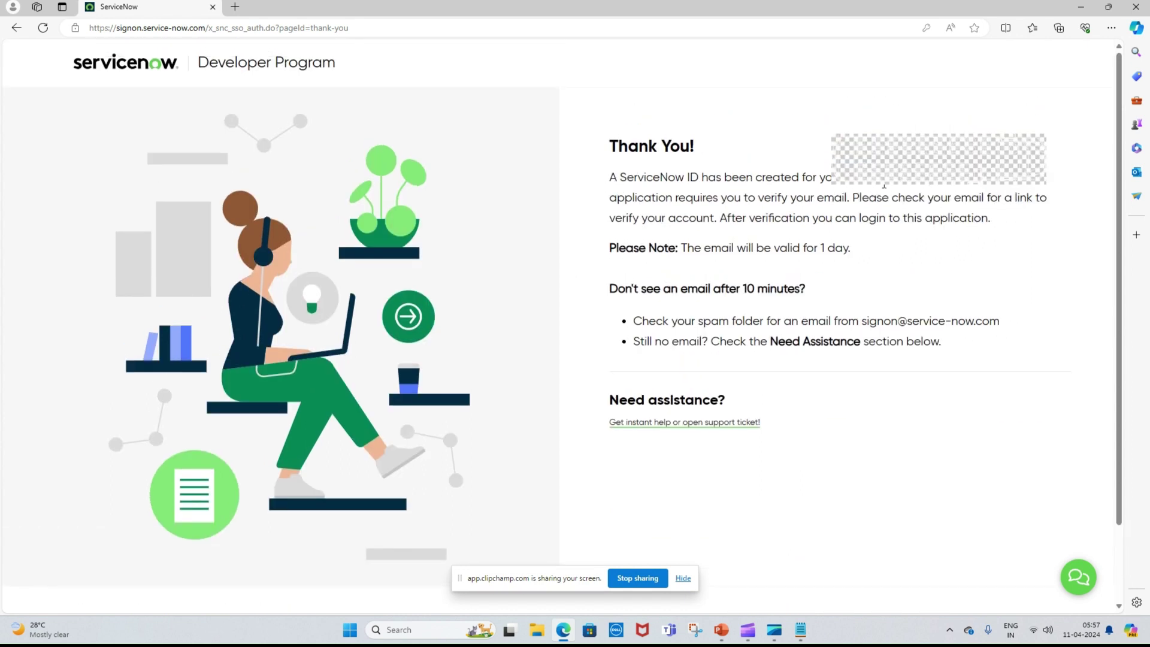
{"action": "left_click_drag", "start_coordinate": [1004, 184], "coordinate": [866, 179]}
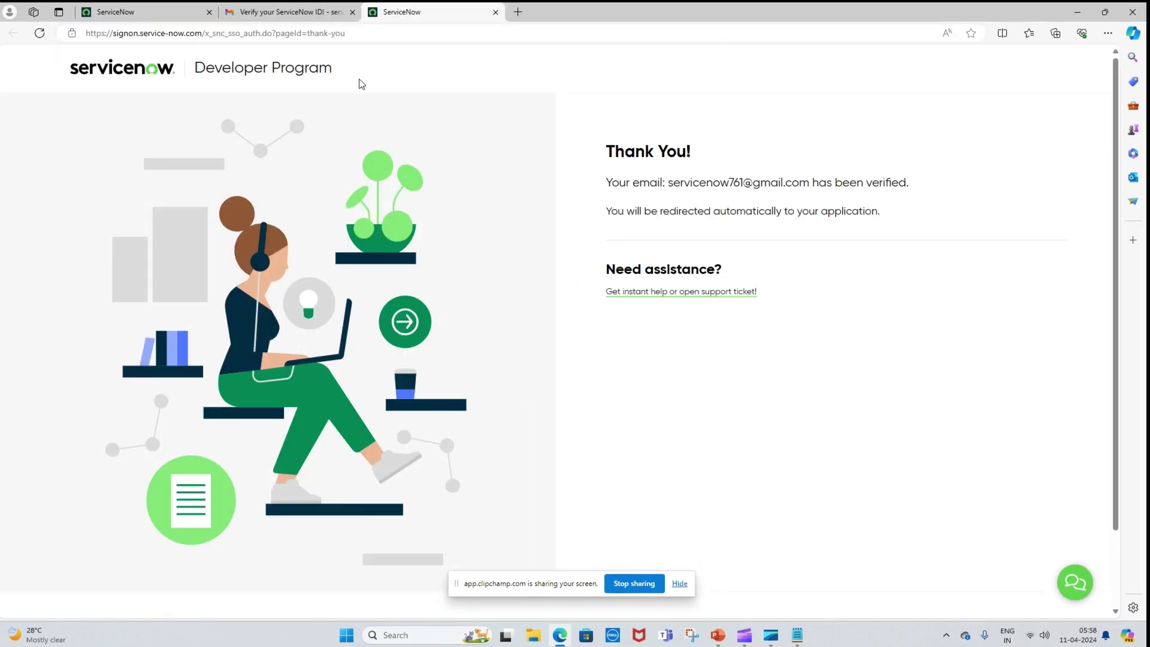
{"action": "left_click", "coordinate": [352, 12]}
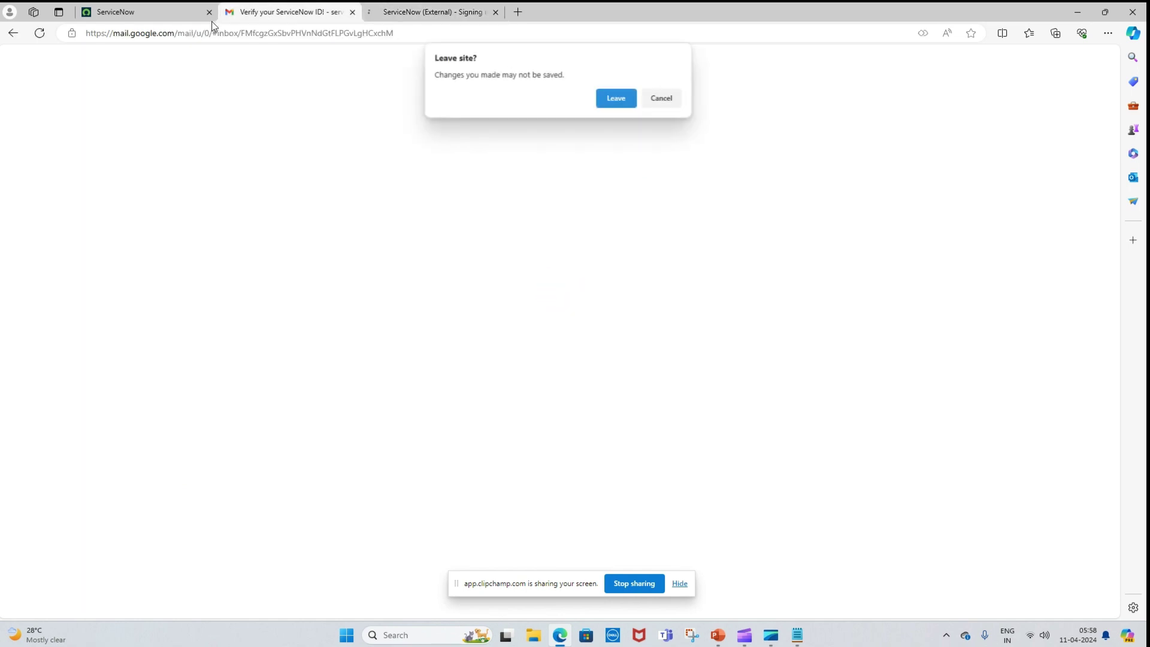
{"action": "left_click", "coordinate": [609, 98]}
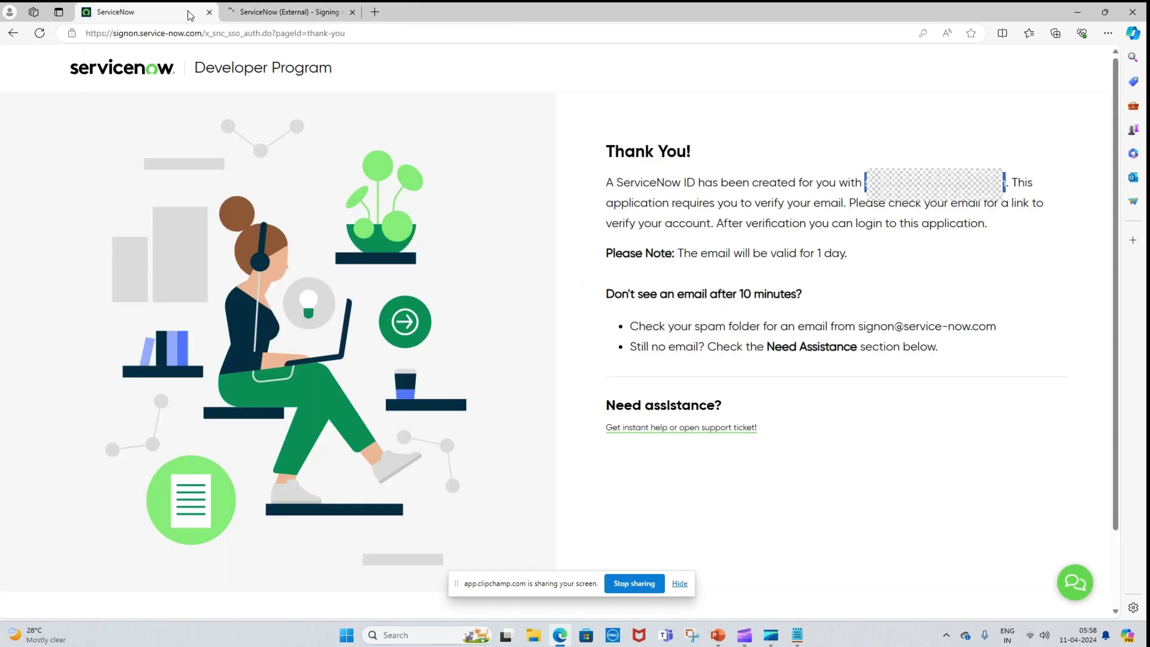
{"action": "left_click", "coordinate": [242, 8]}
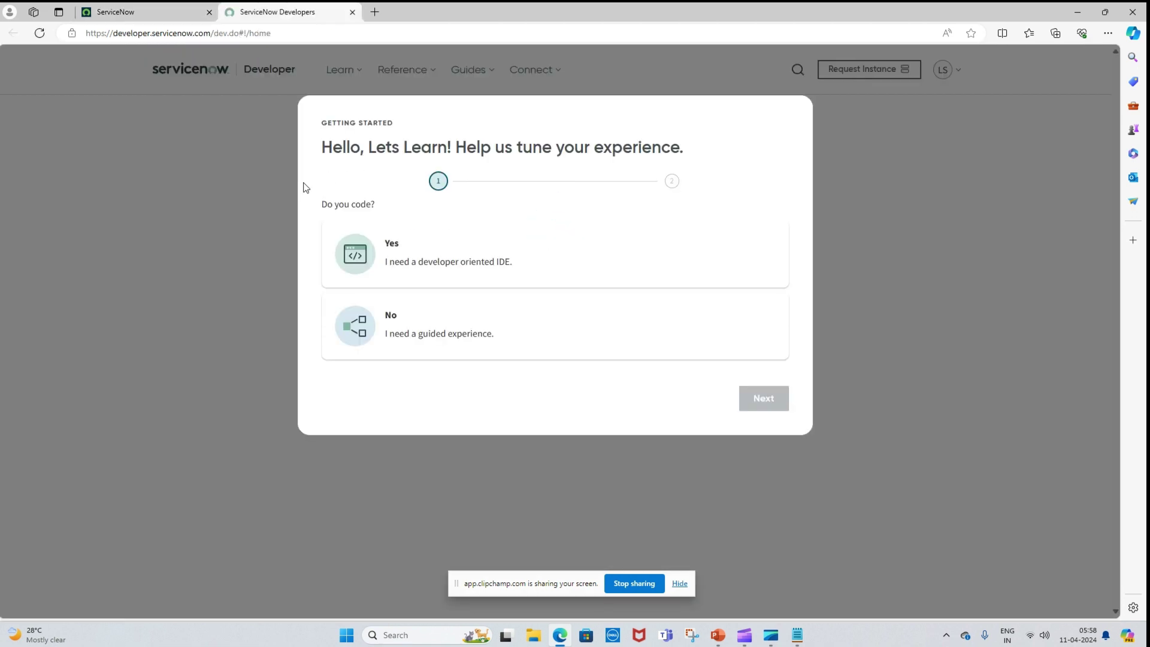
- Close the old sign-on tab and answer Yes to coding in Getting Started
{"action": "left_click", "coordinate": [208, 12]}
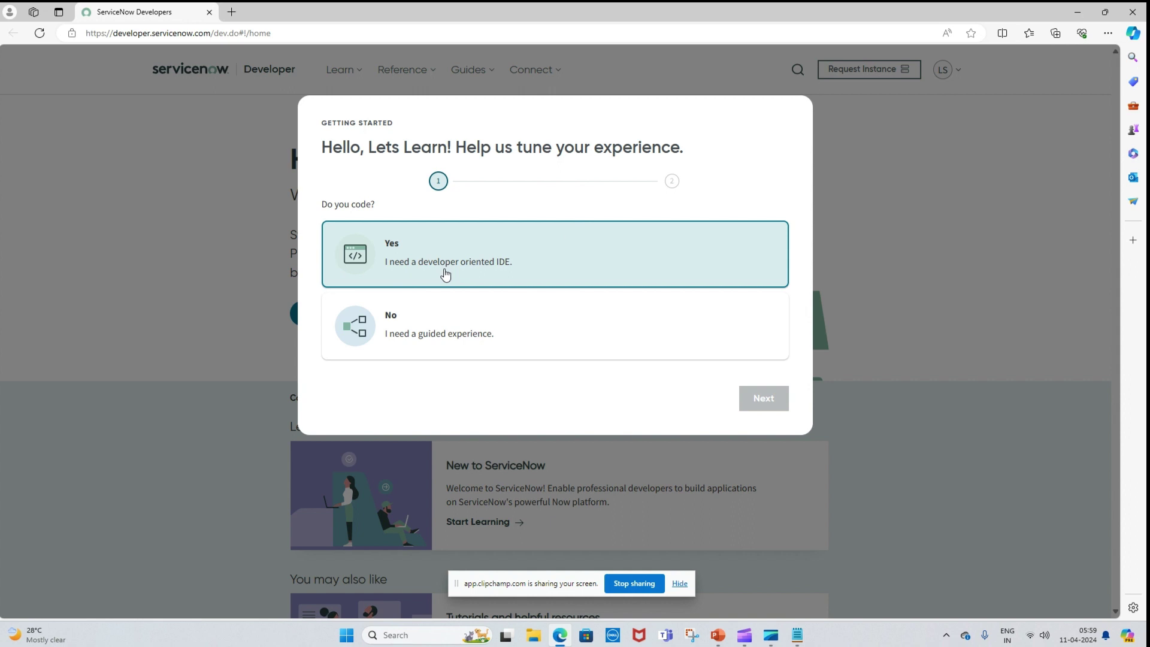
{"action": "left_click", "coordinate": [460, 323]}
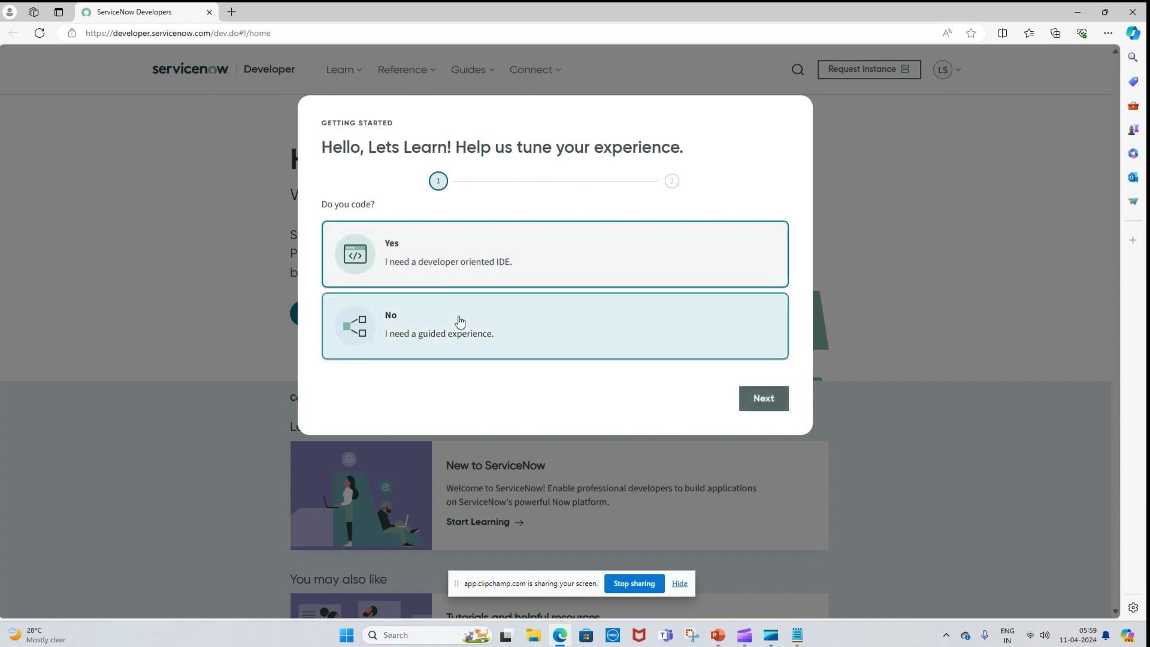
{"action": "left_click", "coordinate": [418, 259]}
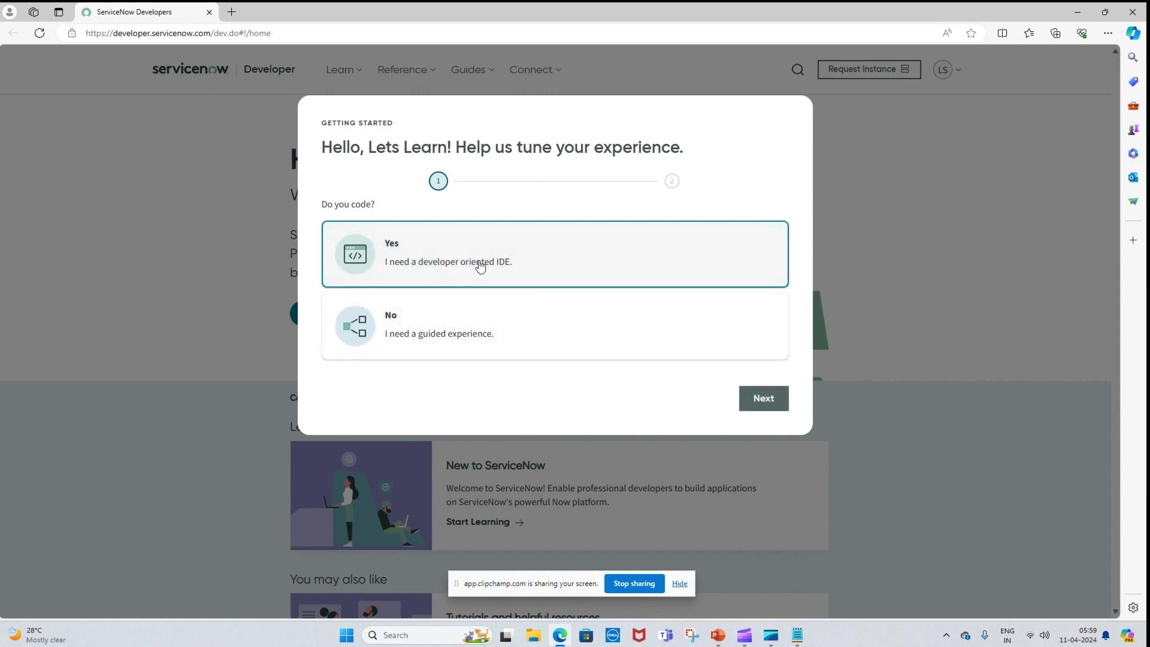
{"action": "left_click", "coordinate": [762, 401]}
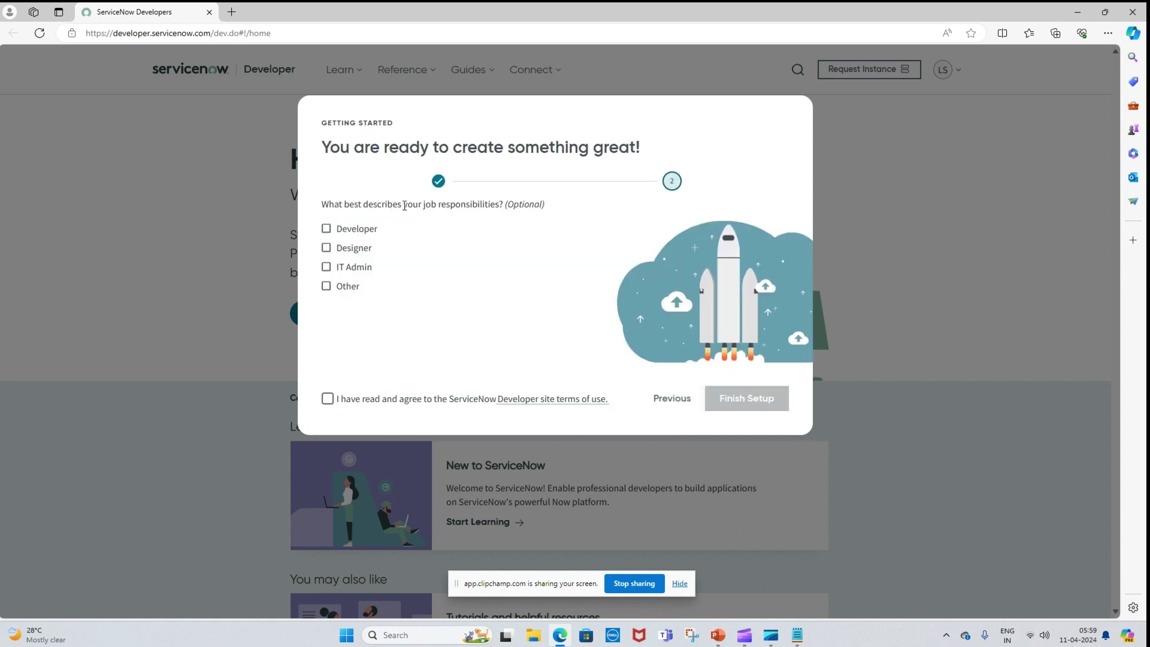
- Select Developer and Designer as responsibilities, accept the site terms, and finish setup
{"action": "left_click", "coordinate": [326, 229]}
{"action": "left_click", "coordinate": [327, 248]}
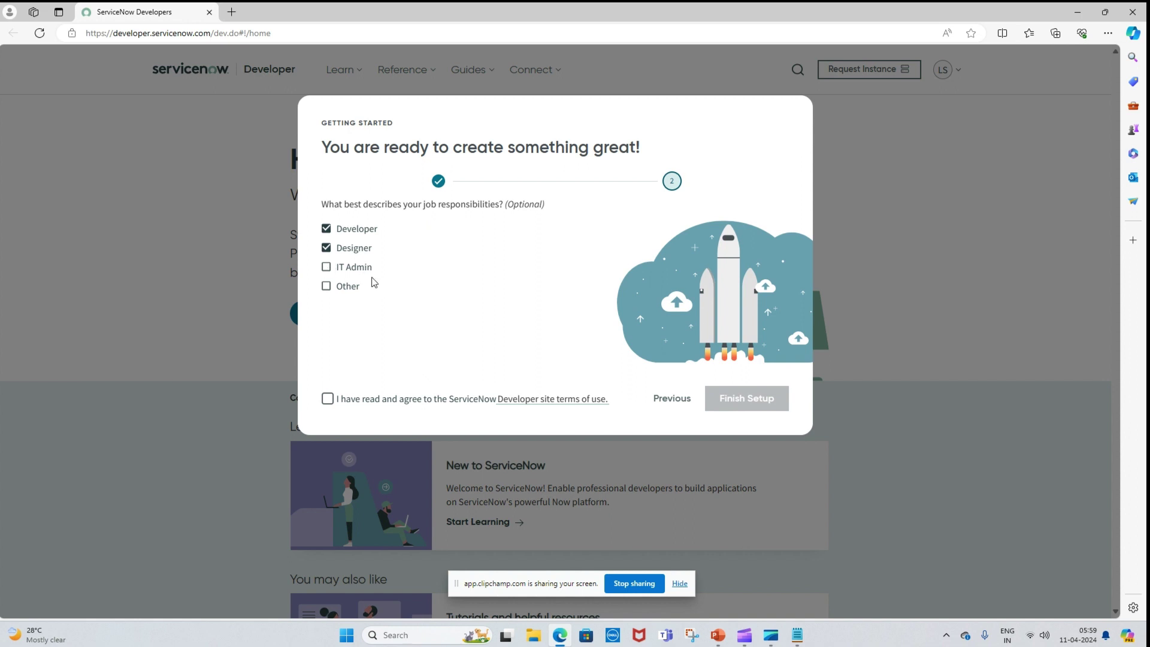
{"action": "left_click", "coordinate": [343, 289]}
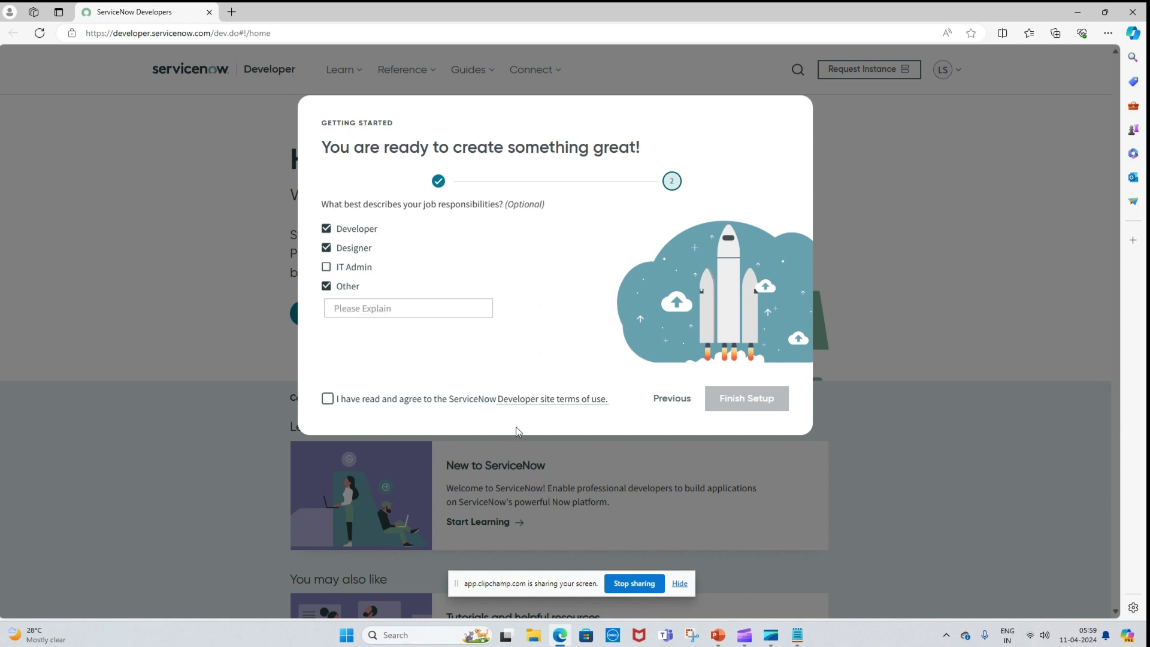
{"action": "left_click", "coordinate": [326, 286]}
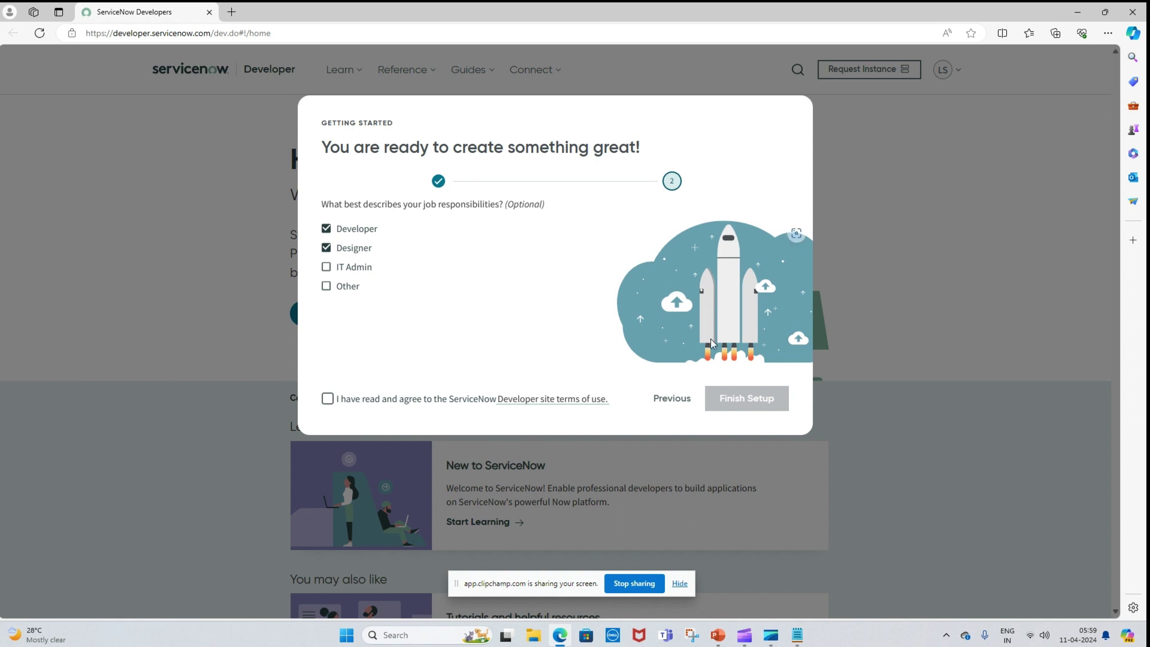
{"action": "left_click", "coordinate": [328, 399]}
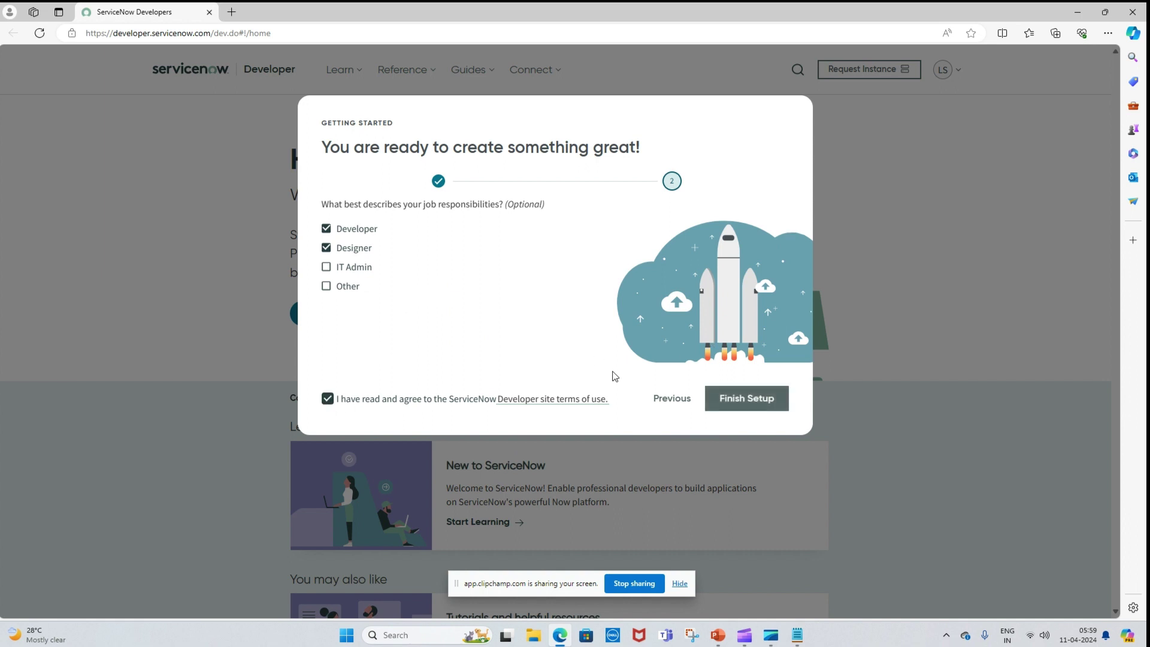
{"action": "left_click", "coordinate": [747, 398]}
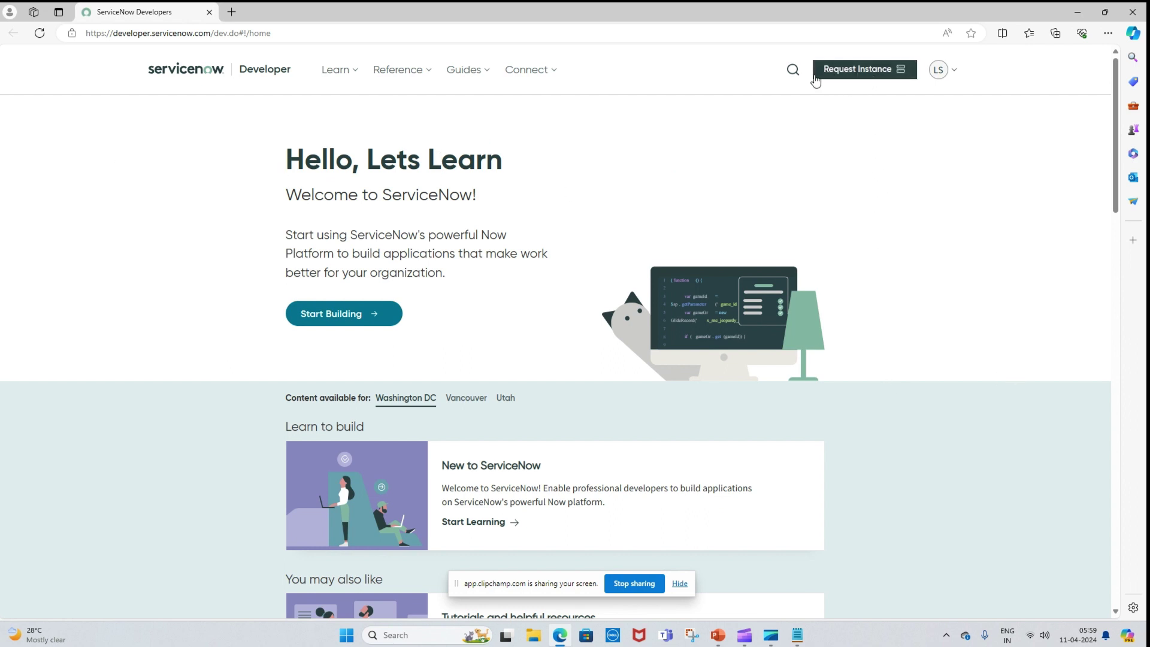
- Request a personal developer instance, then open the account panel once it is ready
{"action": "left_click", "coordinate": [866, 80]}
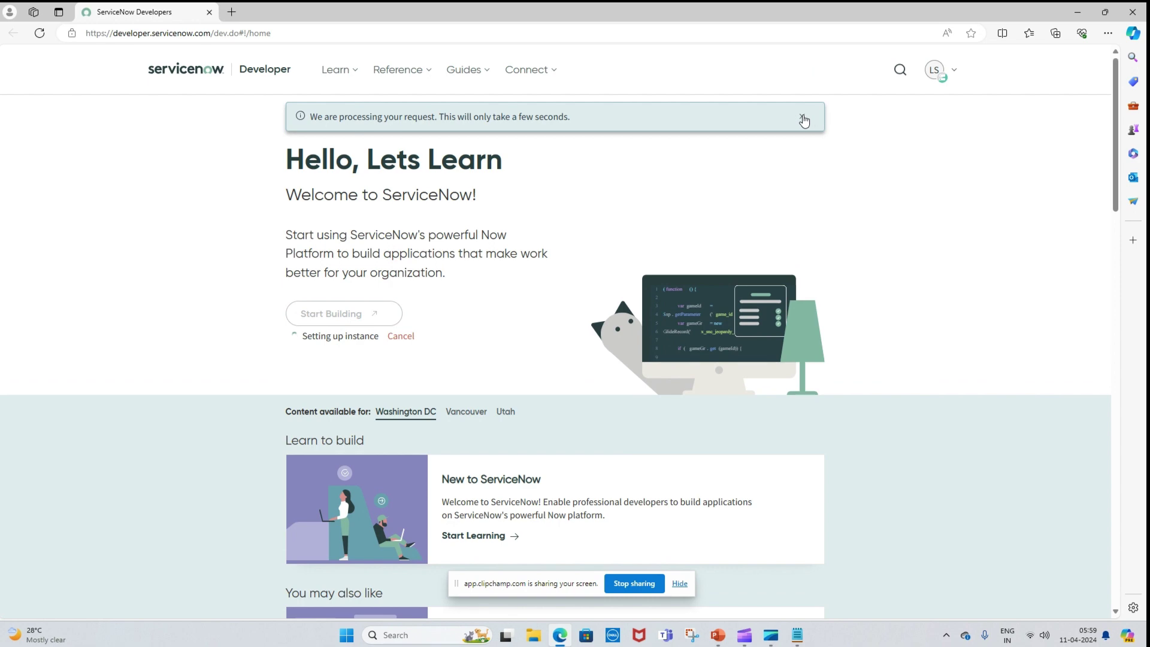
{"action": "scroll", "coordinate": [828, 172], "scroll_direction": "down", "scroll_amount": 5}
{"action": "scroll", "coordinate": [829, 171], "scroll_direction": "down", "scroll_amount": 10}
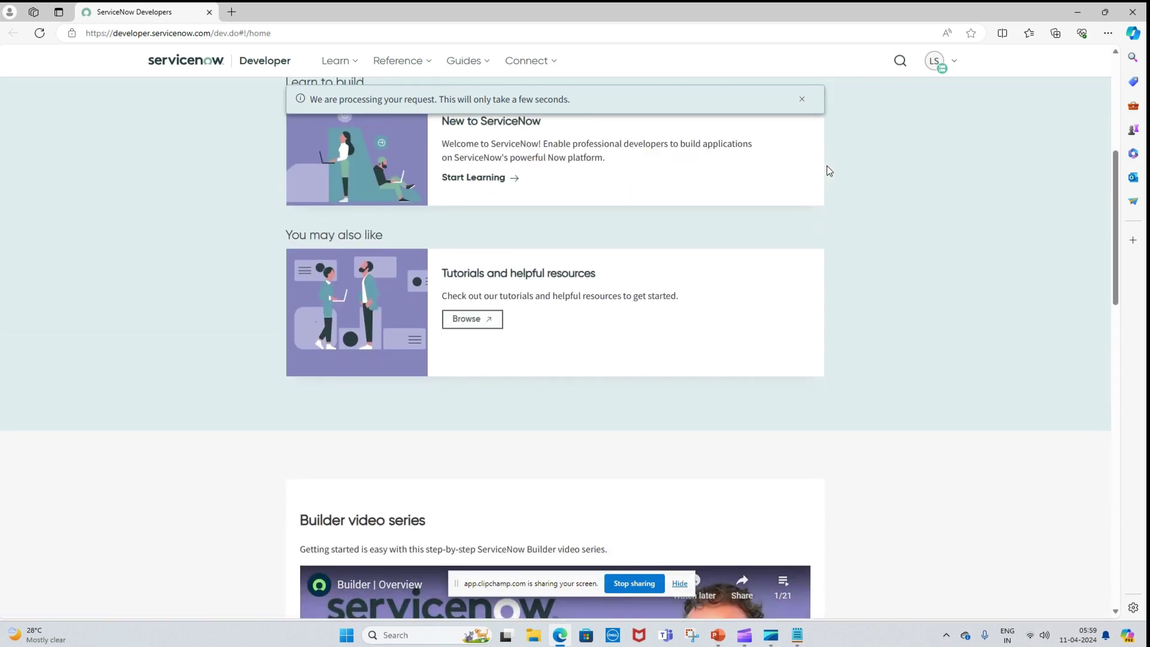
{"action": "scroll", "coordinate": [828, 172], "scroll_direction": "down", "scroll_amount": 2}
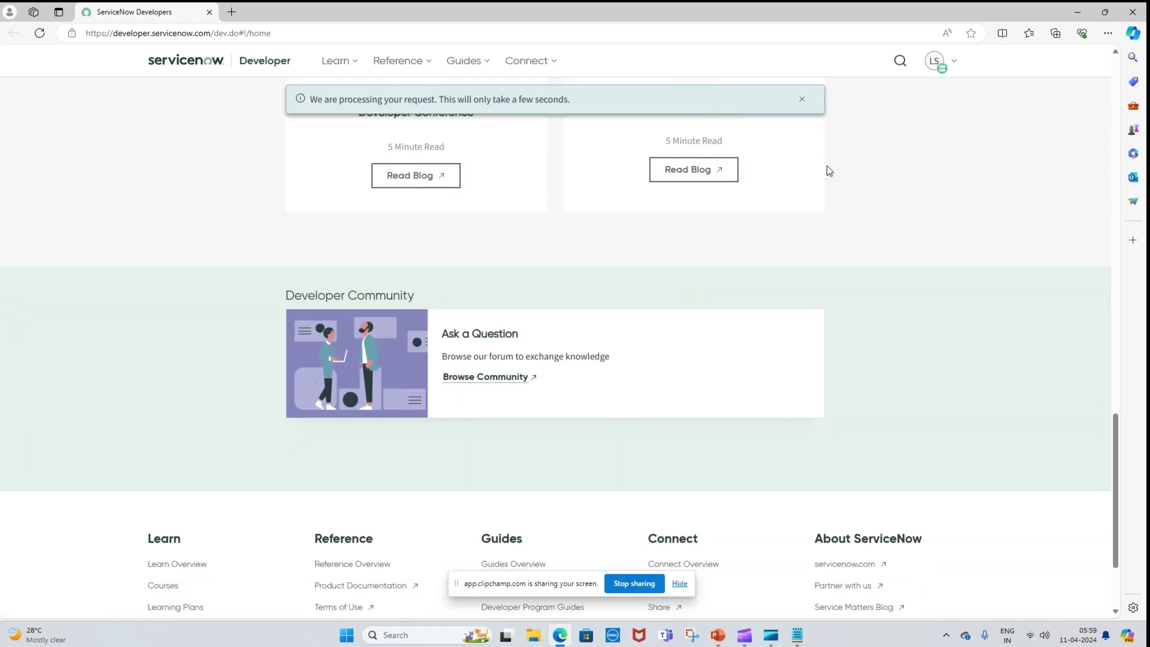
{"action": "scroll", "coordinate": [829, 171], "scroll_direction": "up", "scroll_amount": 10}
{"action": "scroll", "coordinate": [828, 171], "scroll_direction": "up", "scroll_amount": 6}
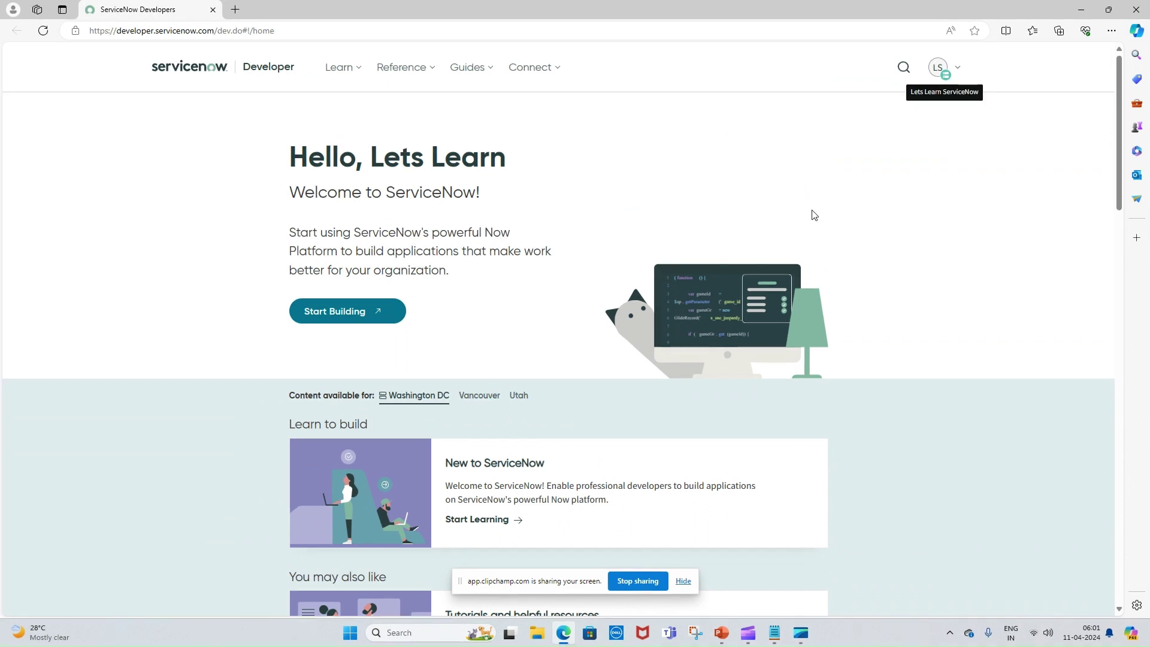
{"action": "left_click", "coordinate": [945, 71]}
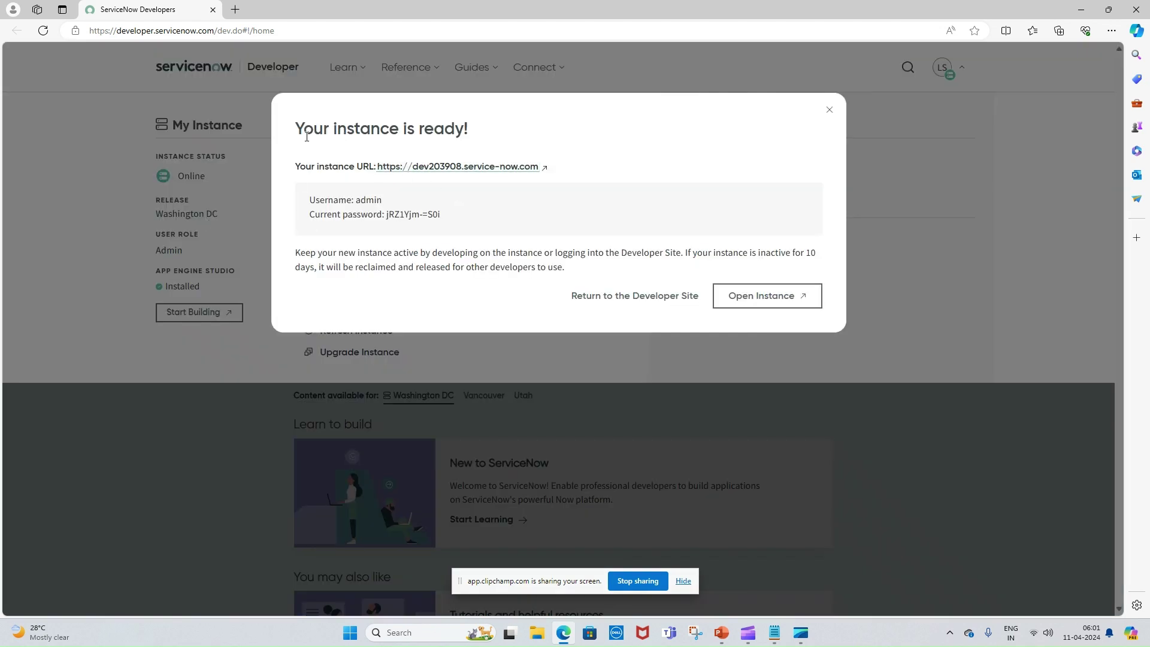
- Review the instance URL and admin credentials, then open the instance in a new tab
{"action": "left_click_drag", "start_coordinate": [299, 133], "coordinate": [492, 132]}
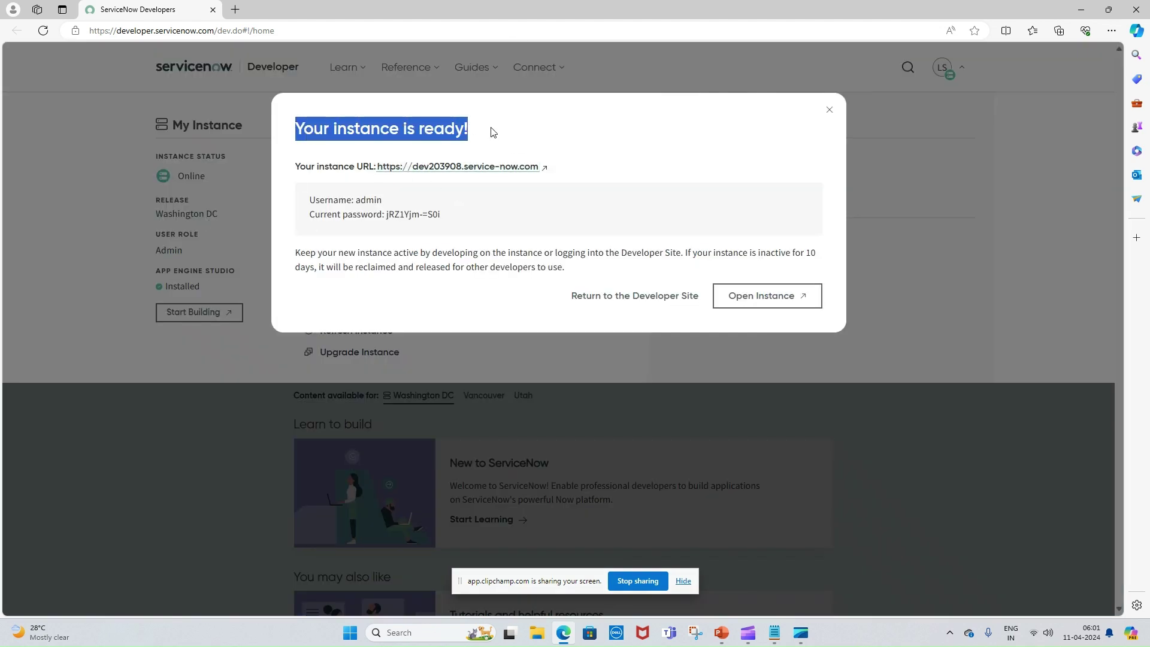
{"action": "left_click", "coordinate": [487, 143]}
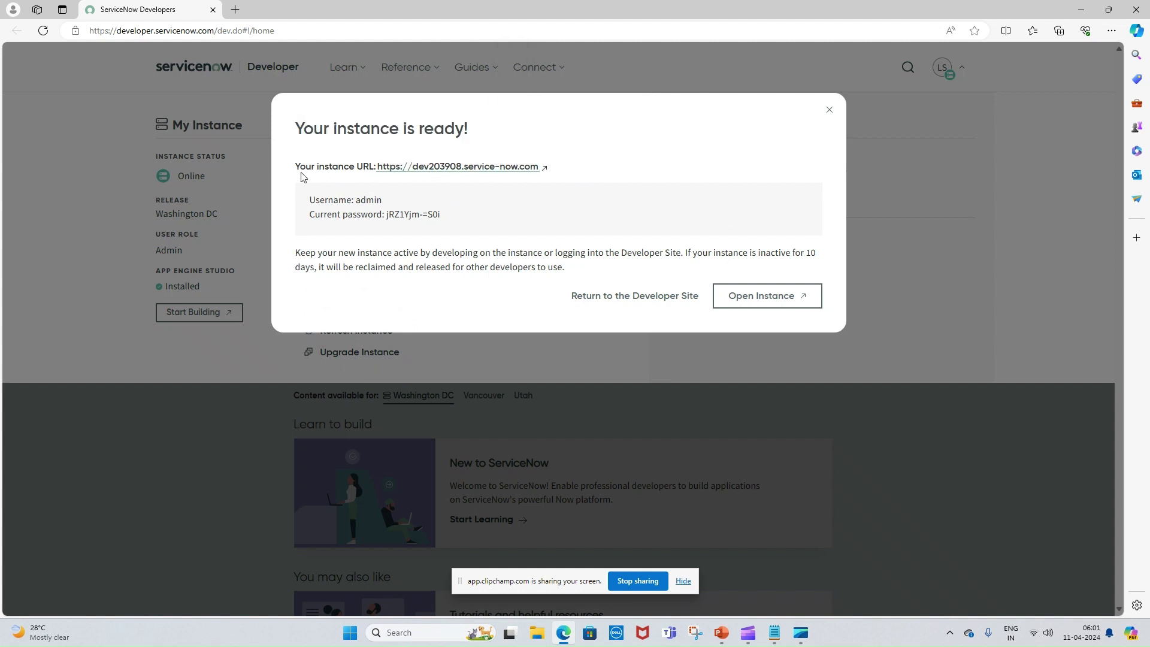
{"action": "left_click_drag", "start_coordinate": [375, 169], "coordinate": [539, 170]}
{"action": "left_click", "coordinate": [373, 209]}
{"action": "left_click_drag", "start_coordinate": [472, 220], "coordinate": [288, 165]}
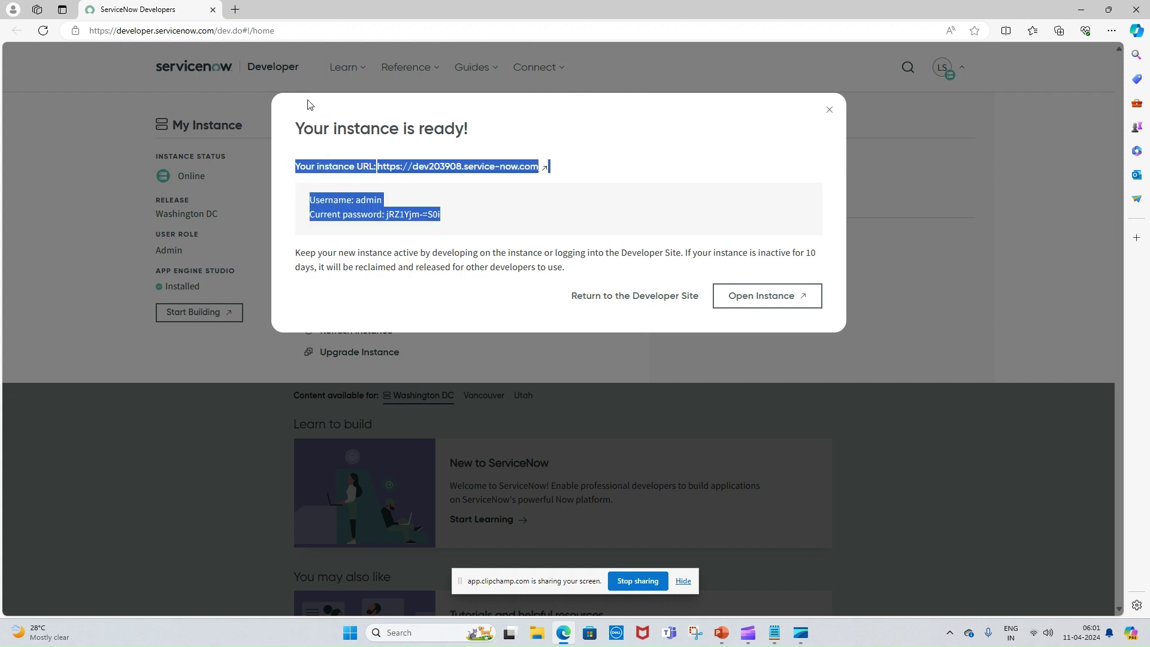
{"action": "left_click", "coordinate": [556, 168]}
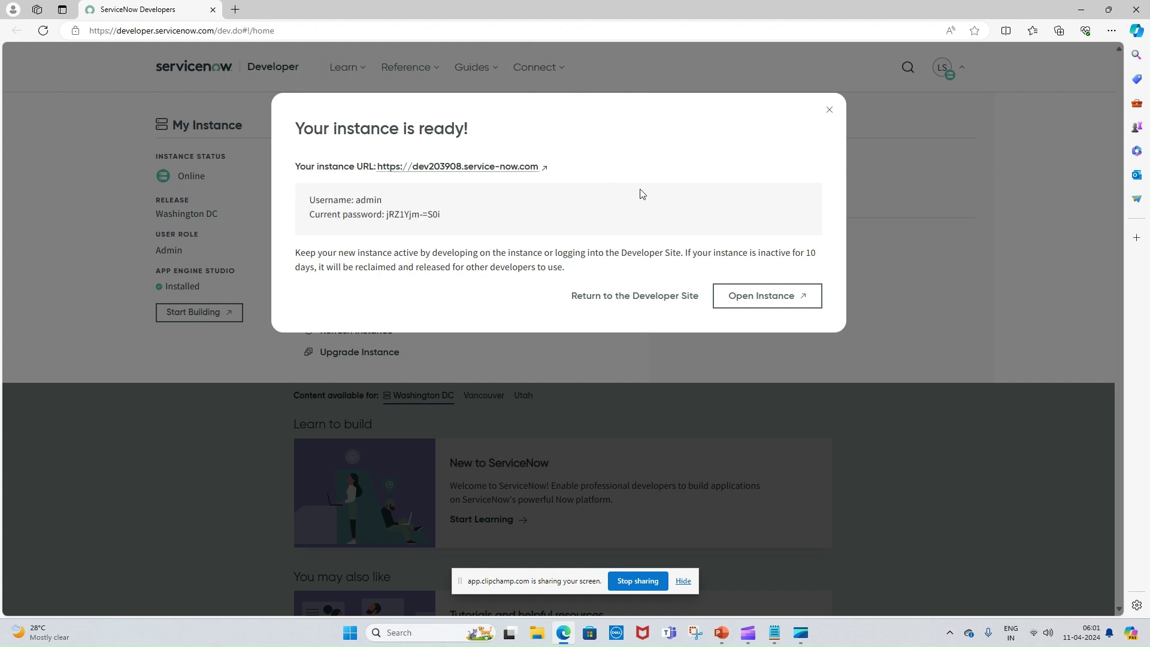
{"action": "left_click", "coordinate": [777, 308]}
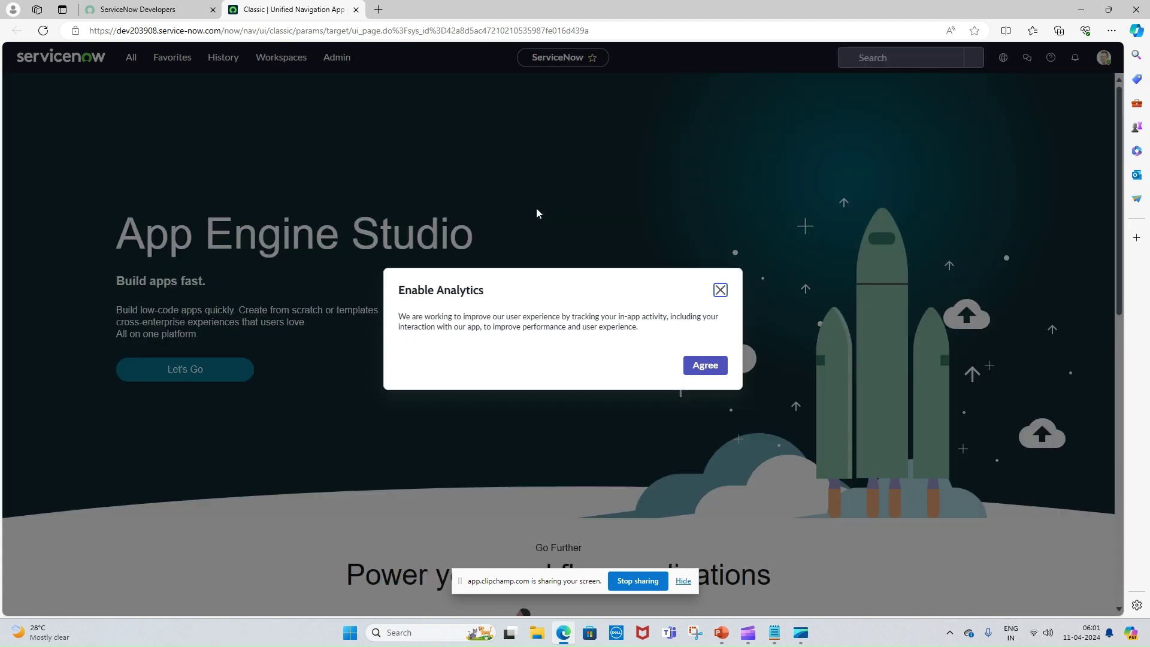
- Agree to Enable Analytics and step through the onboarding tour to its end
{"action": "left_click", "coordinate": [716, 367]}
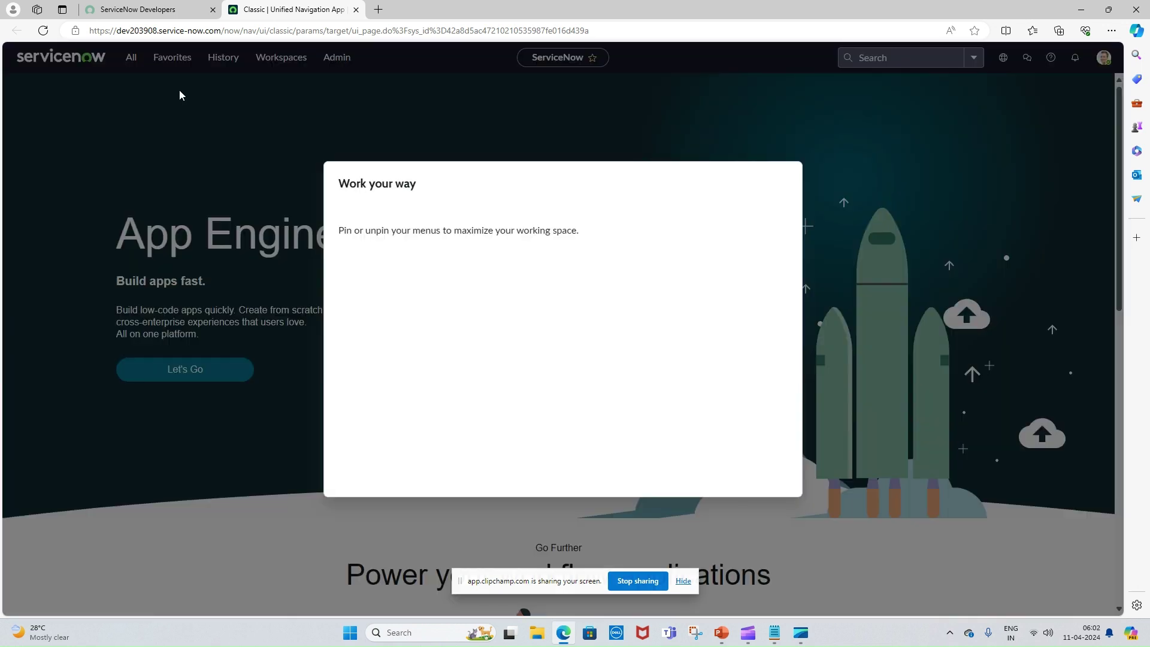
{"action": "left_click", "coordinate": [764, 483]}
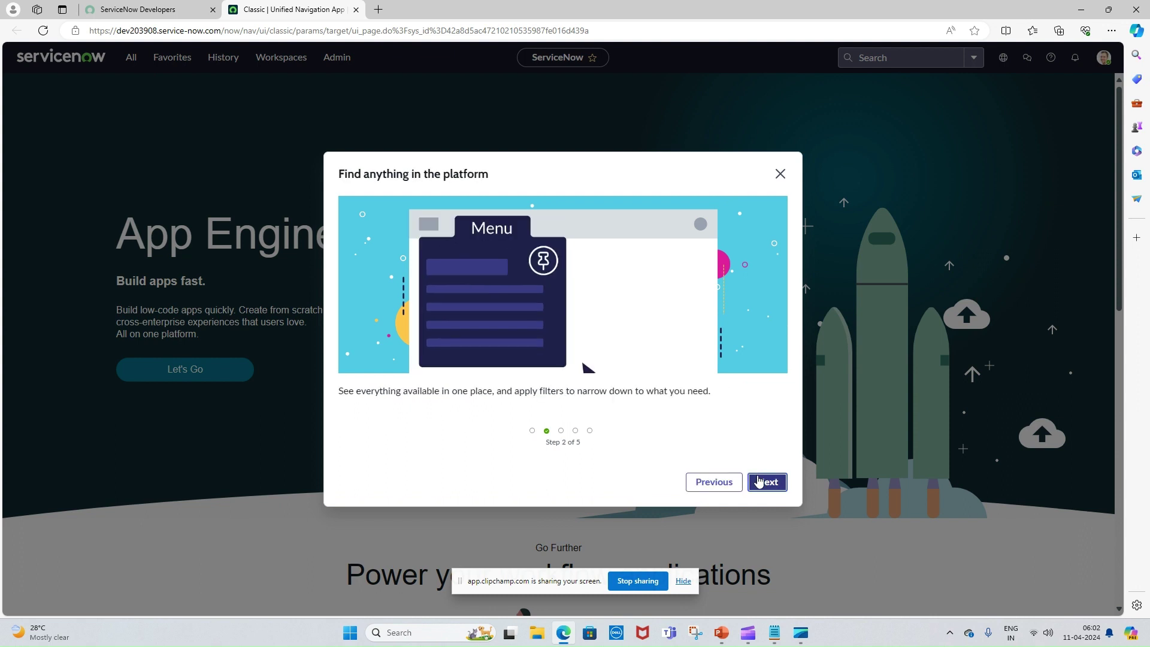
{"action": "left_click", "coordinate": [762, 483]}
{"action": "left_click", "coordinate": [762, 483]}
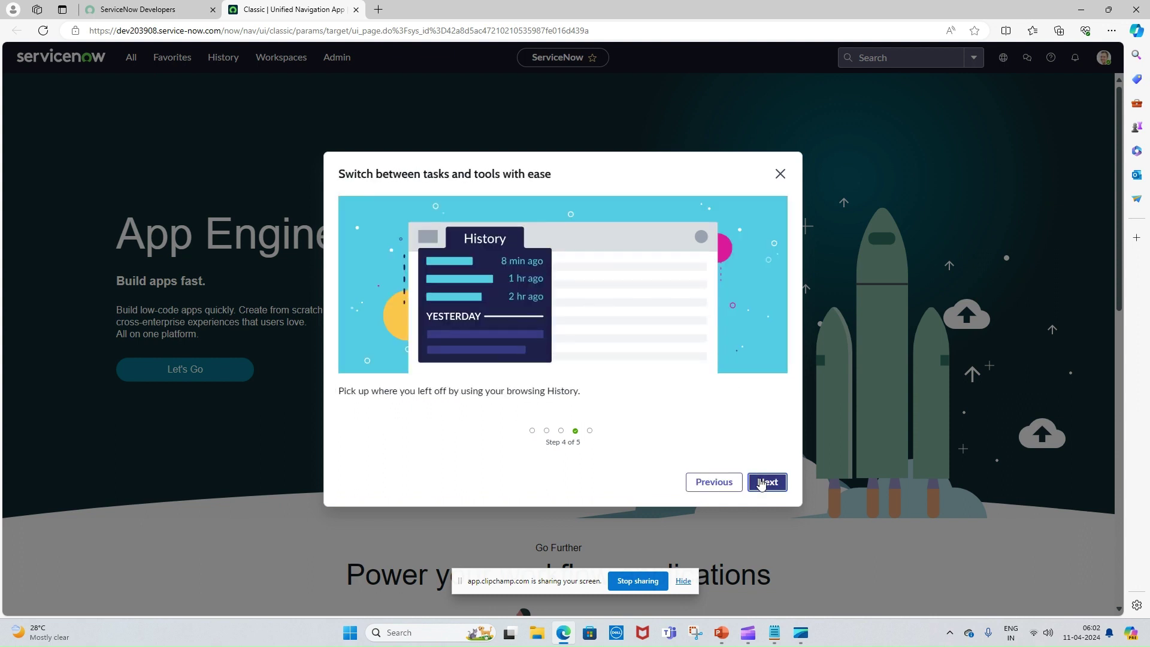
{"action": "left_click", "coordinate": [762, 483]}
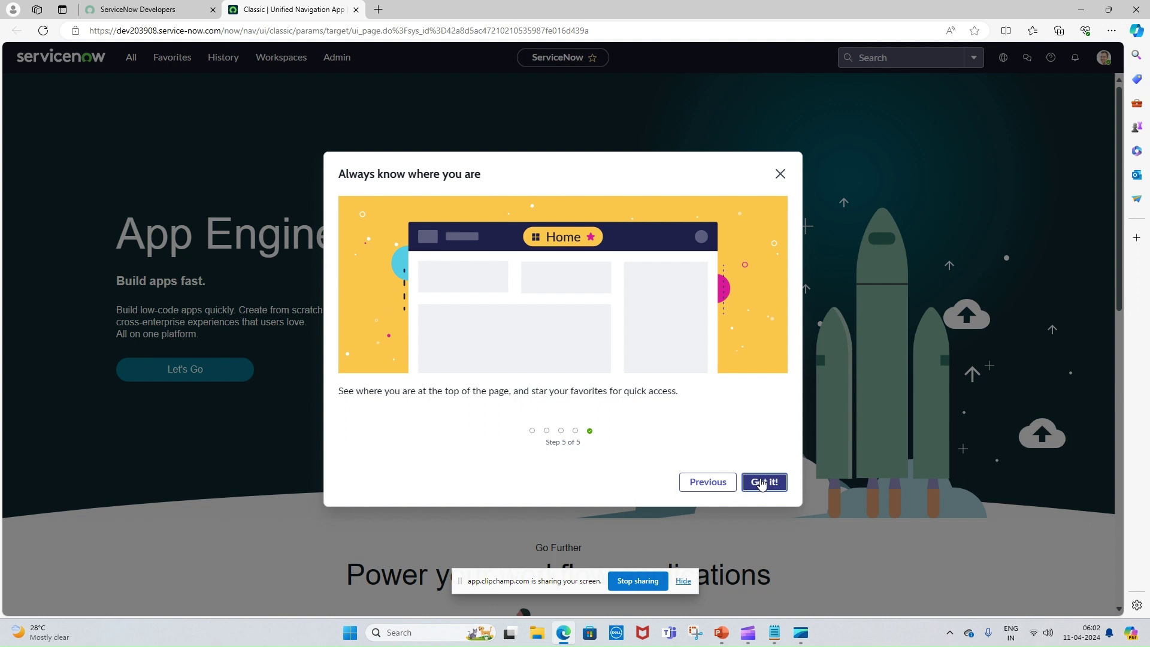
{"action": "left_click", "coordinate": [762, 483]}
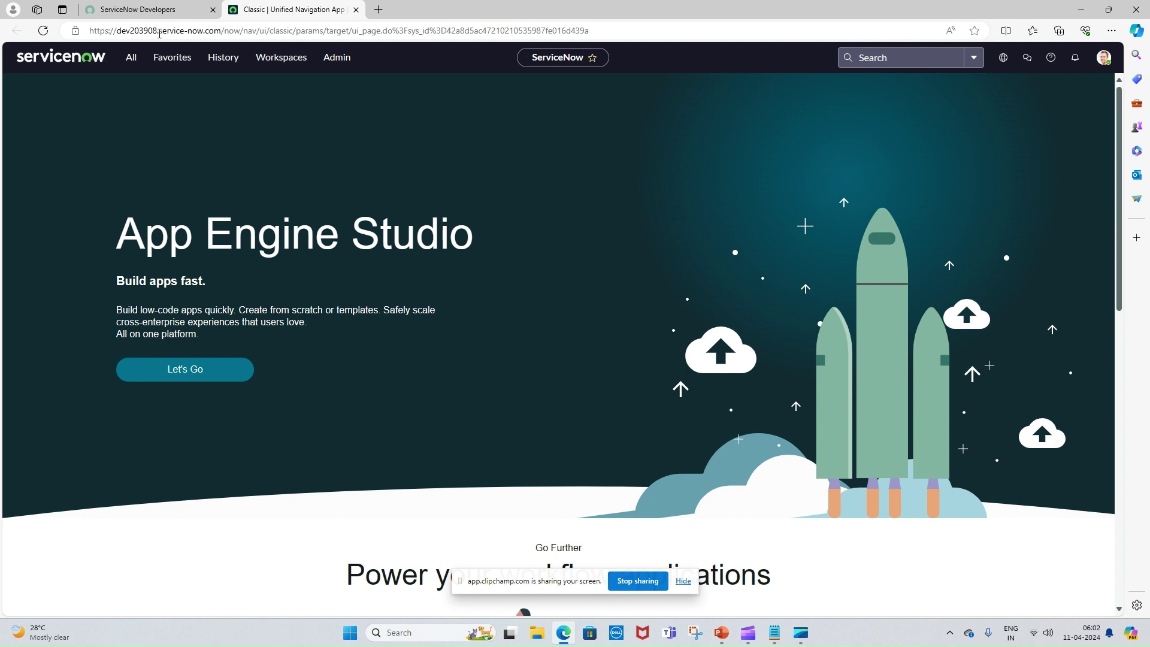
- Check the instance domain, then bring up and scroll the All application navigator
{"action": "left_click_drag", "start_coordinate": [118, 31], "coordinate": [221, 33]}
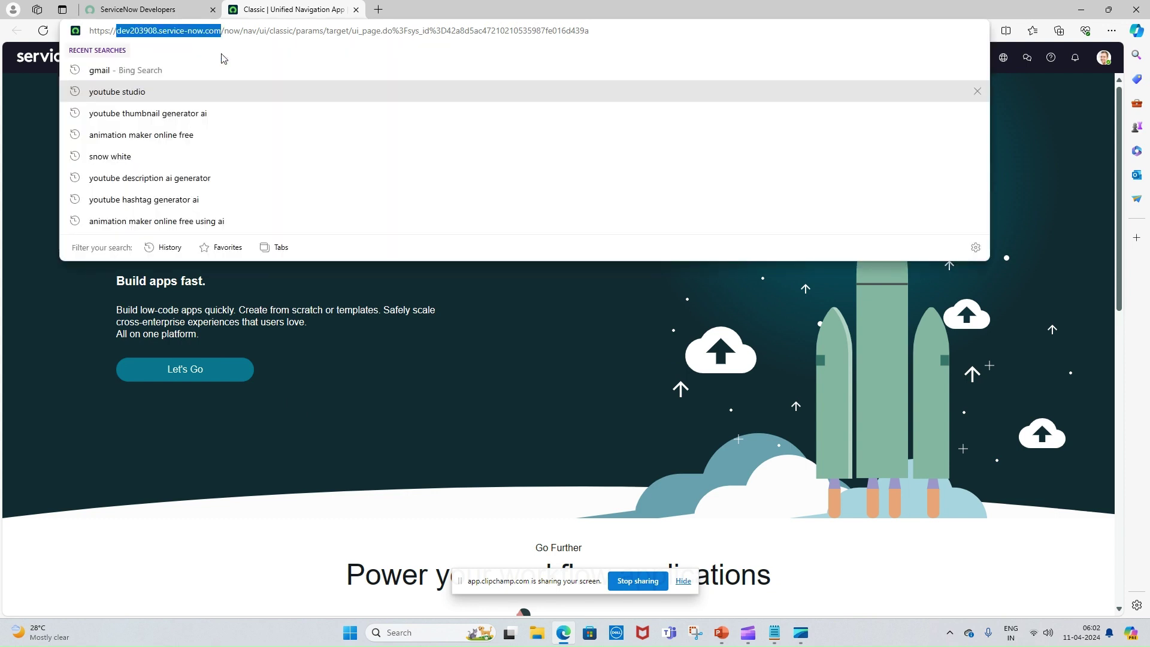
{"action": "left_click", "coordinate": [367, 309]}
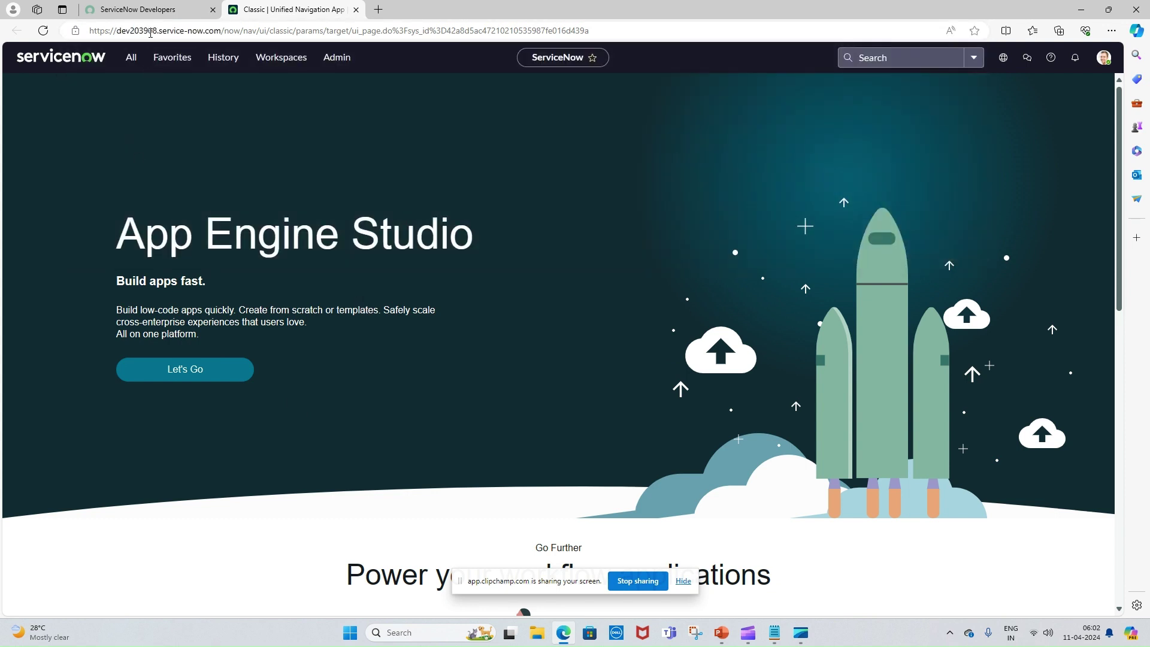
{"action": "left_click", "coordinate": [1108, 62]}
{"action": "left_click", "coordinate": [130, 59]}
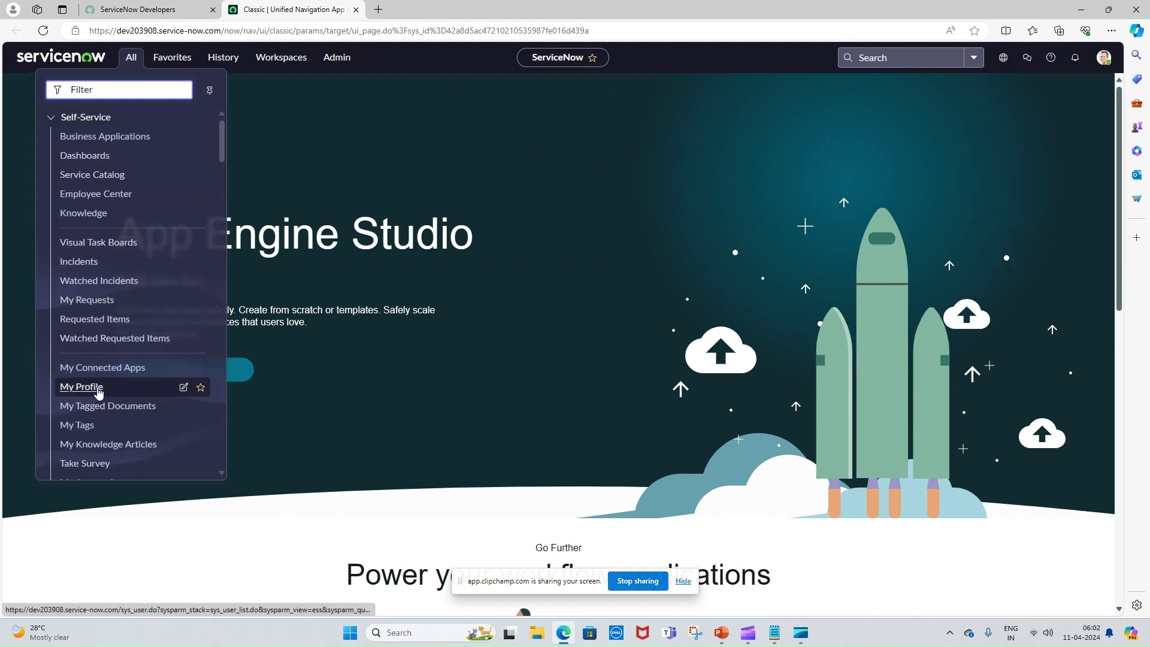
{"action": "scroll", "coordinate": [99, 392], "scroll_direction": "down", "scroll_amount": 2}
{"action": "scroll", "coordinate": [99, 393], "scroll_direction": "down", "scroll_amount": 2}
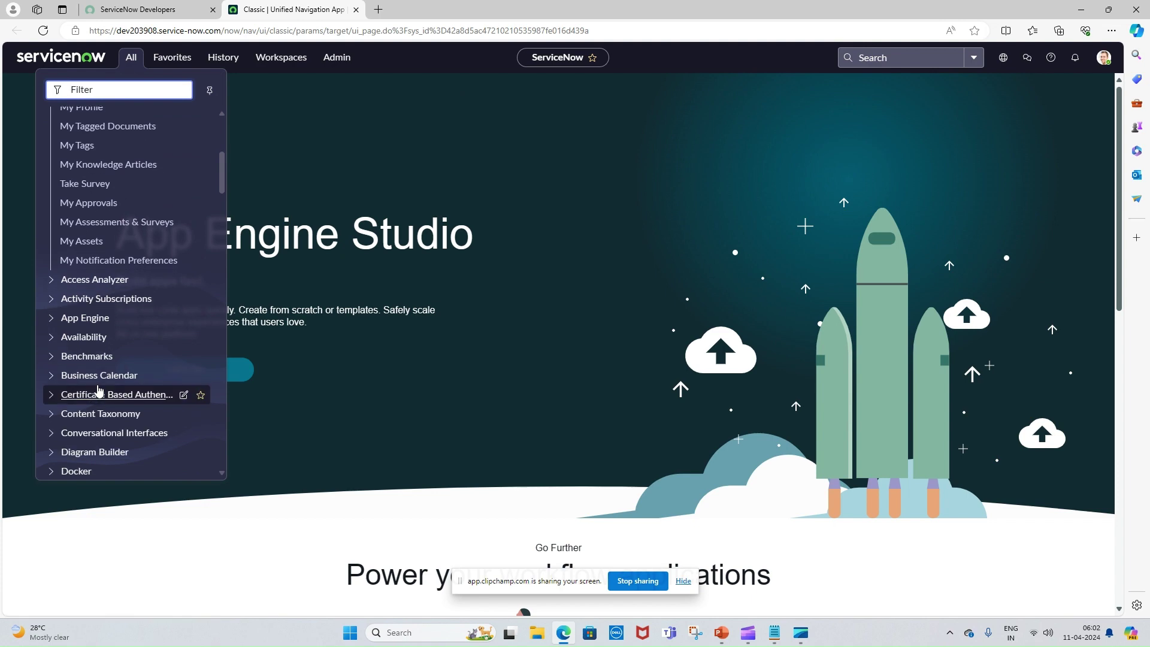